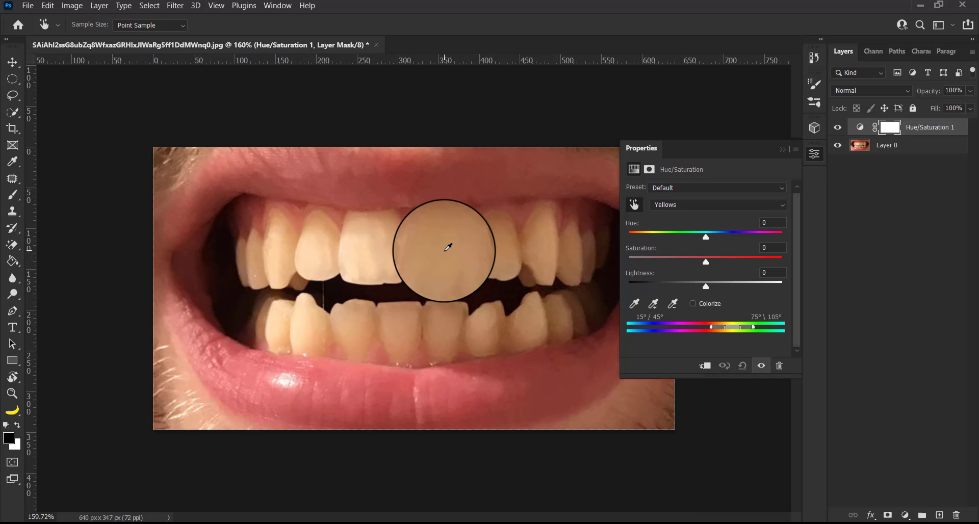
Set the Yellows hue to +180 and saturation to +100 in the Hue/Saturation adjustment to exaggerate the affected colours
drag(706, 238, 793, 235)
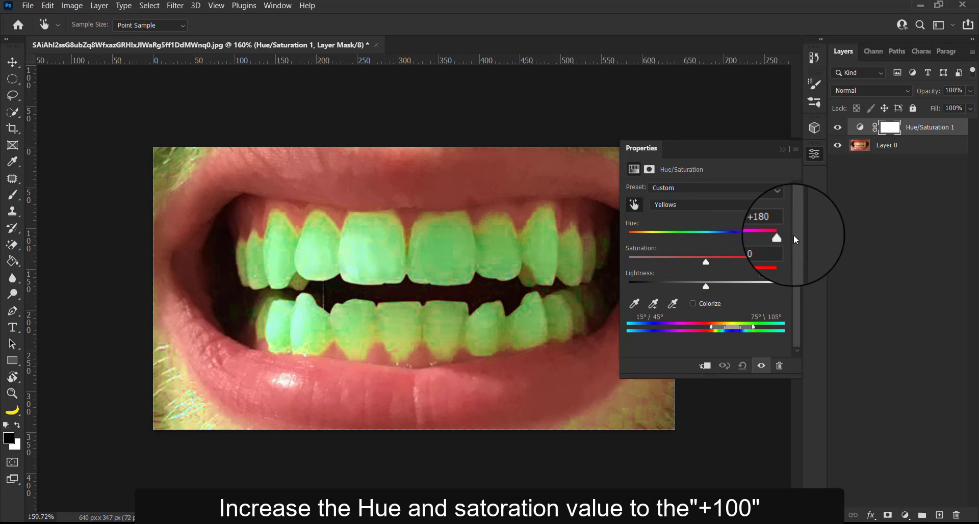
drag(707, 259, 785, 255)
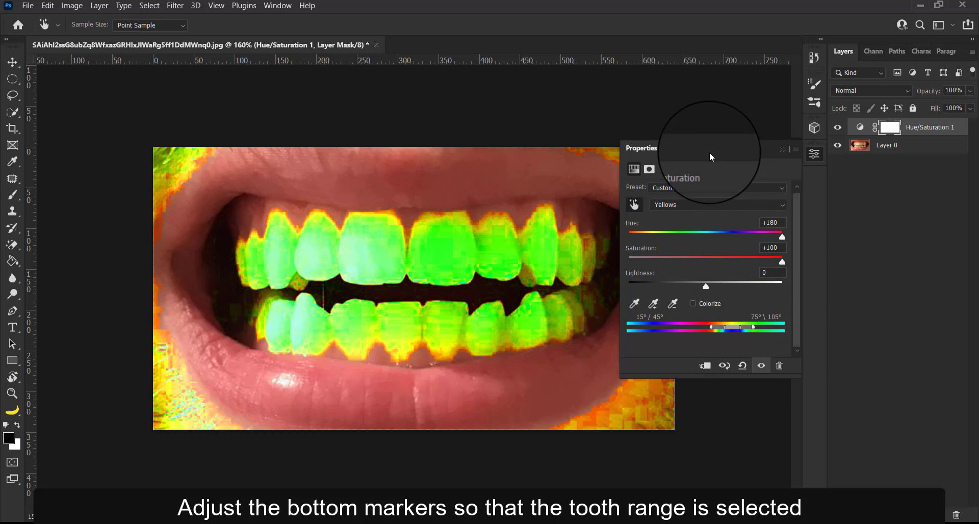
drag(709, 152, 795, 155)
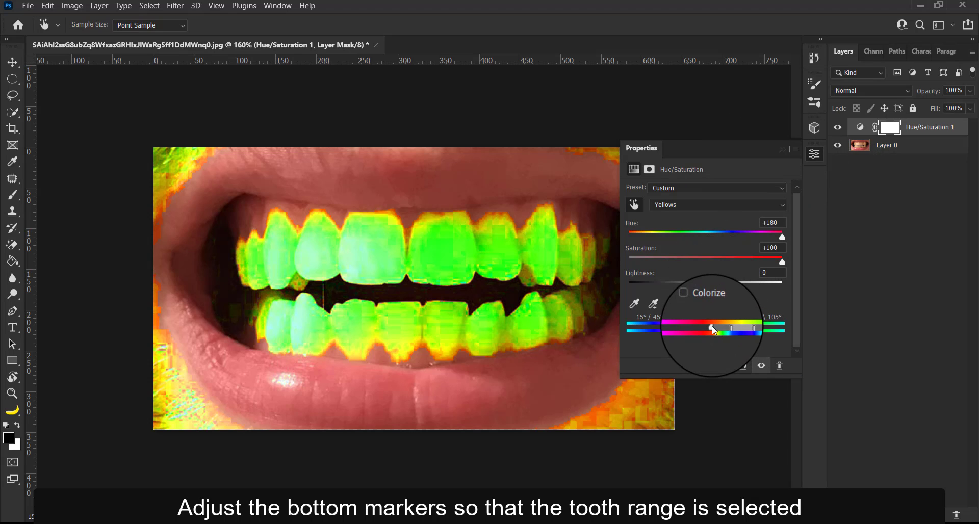
Adjust the Yellows colour range to 351°/18° and 49°\67° so that all the teeth turn blue
drag(712, 326, 714, 323)
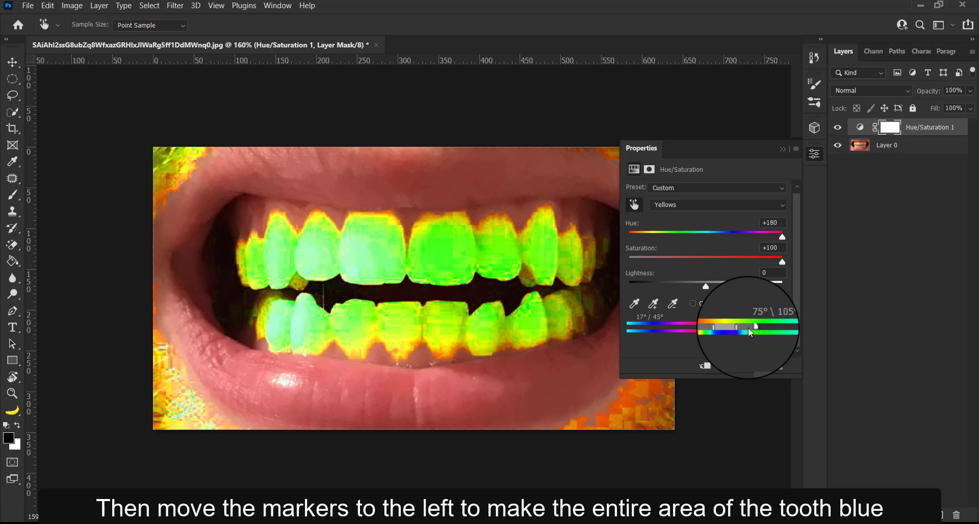
drag(751, 326, 748, 328)
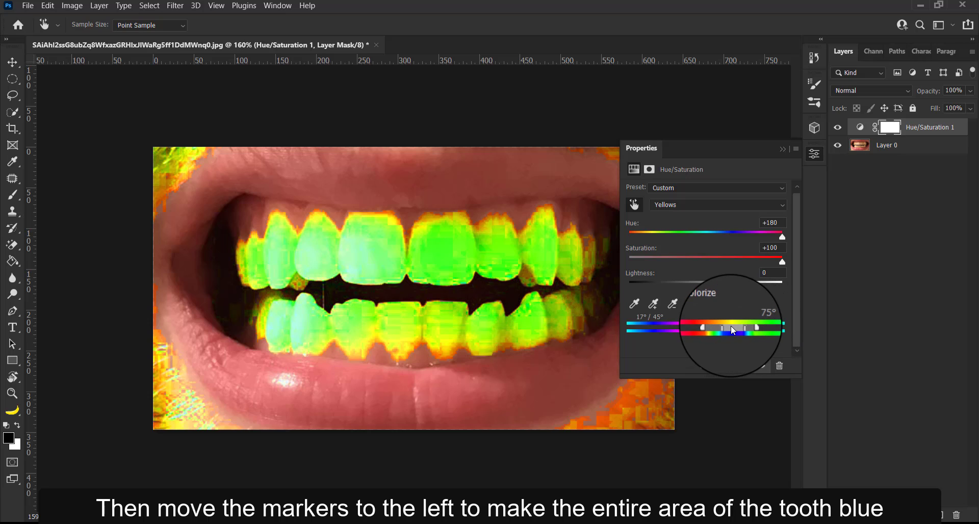
drag(732, 327, 720, 322)
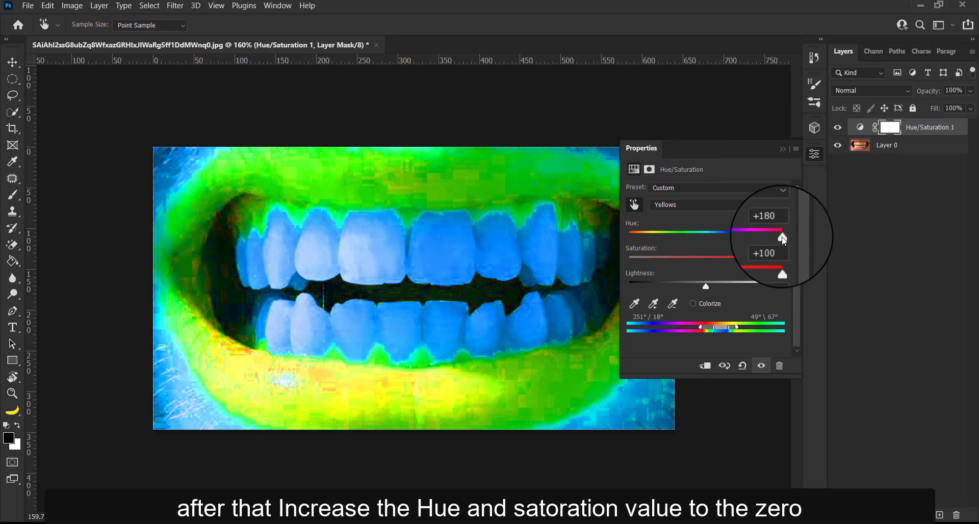
Reset the Yellows hue and saturation to 0
drag(784, 240, 769, 229)
click(755, 225)
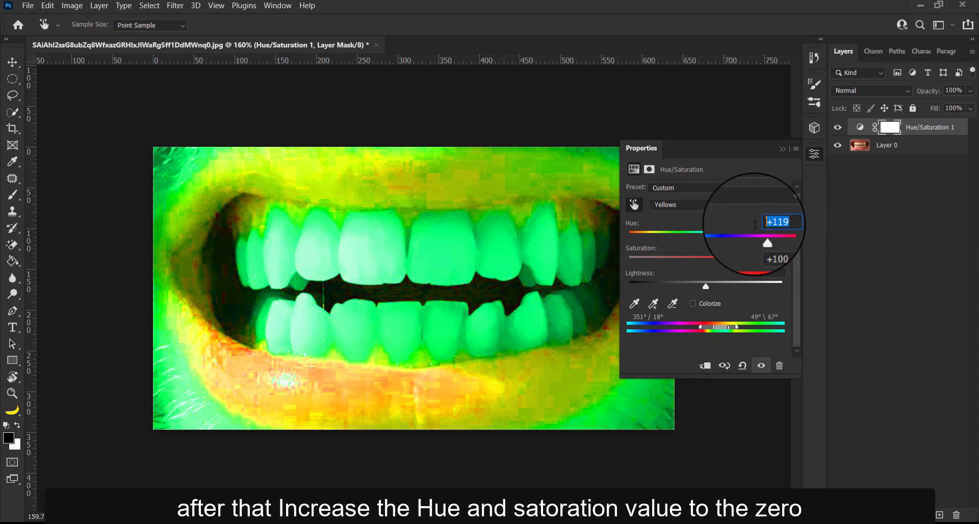
text(0)
click(753, 251)
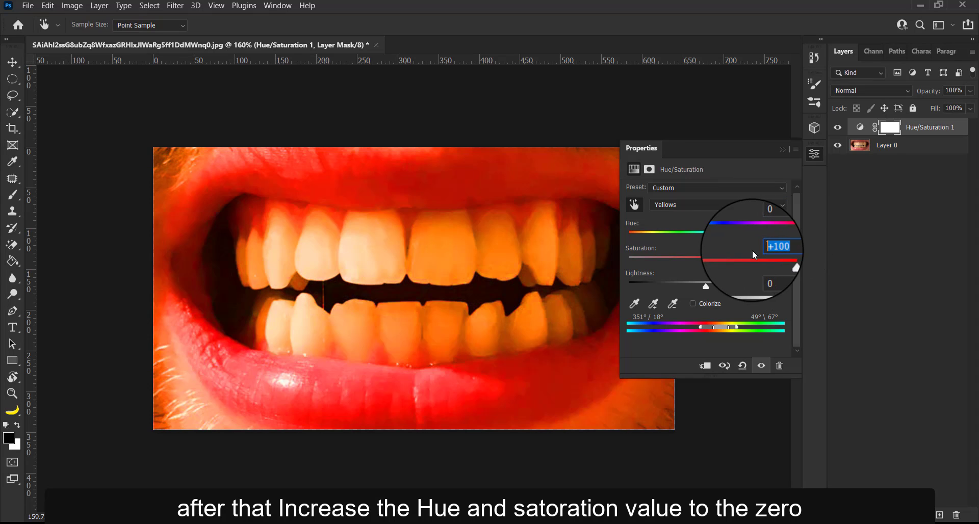
text(0)
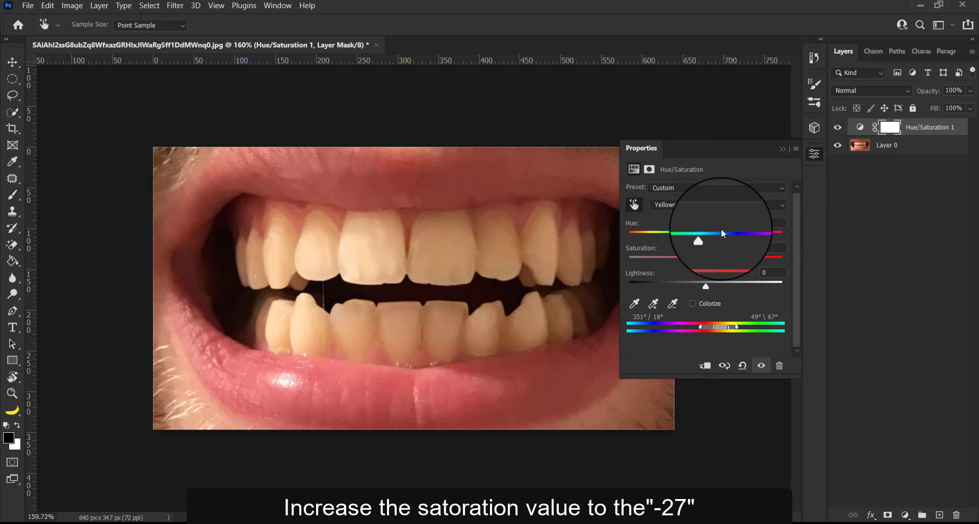
Set the Yellows saturation to -27 and lightness to +19, and collapse the adjustment's properties
drag(705, 266, 697, 266)
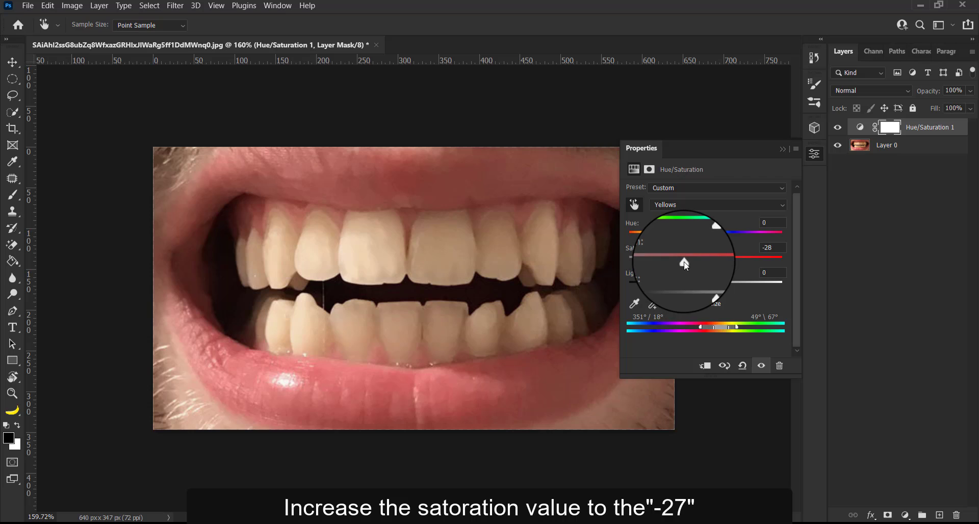
drag(685, 265, 686, 265)
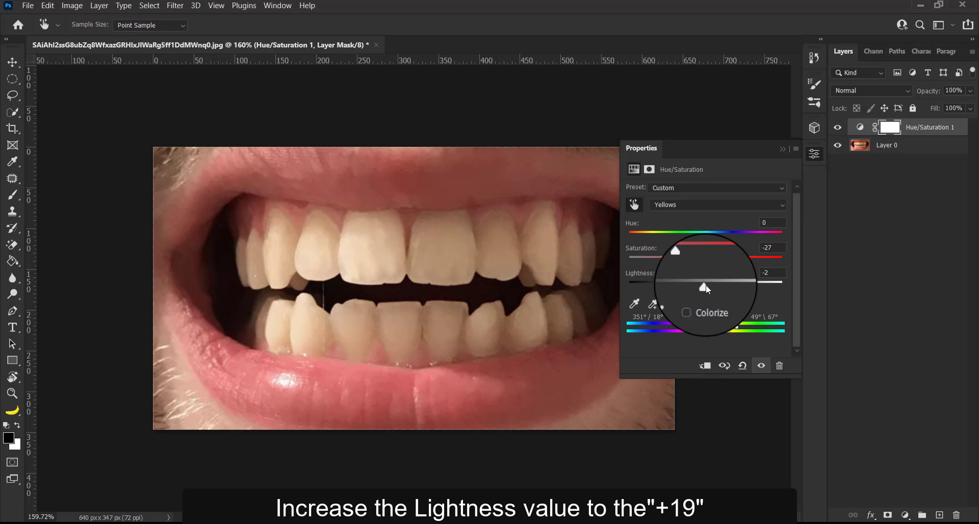
drag(715, 287, 716, 286)
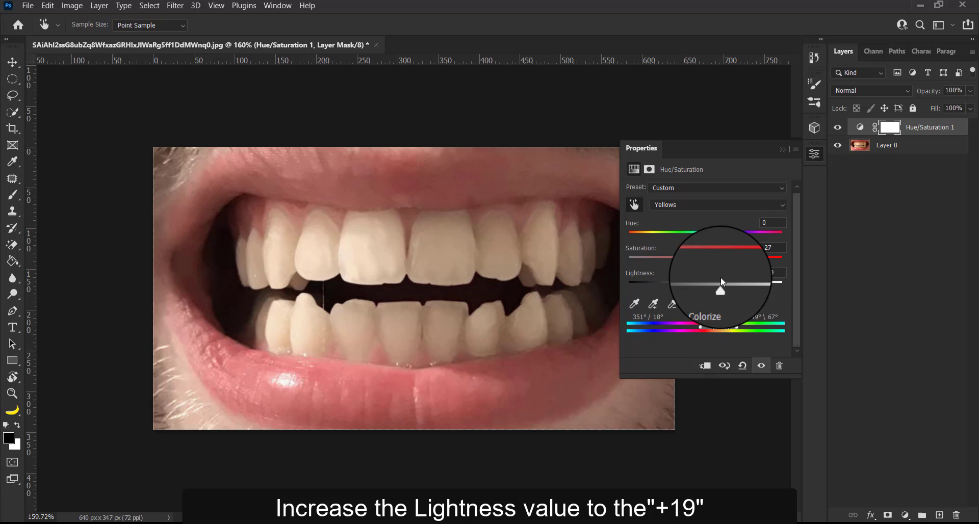
click(783, 151)
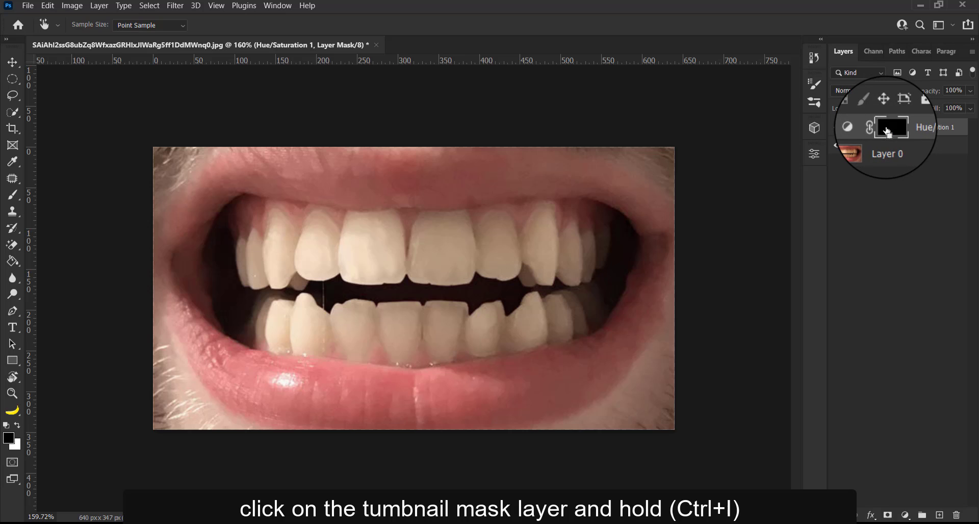
Invert the Hue/Saturation layer mask to black and set up a white Soft Round brush at 15 px
key(ctrl+i)
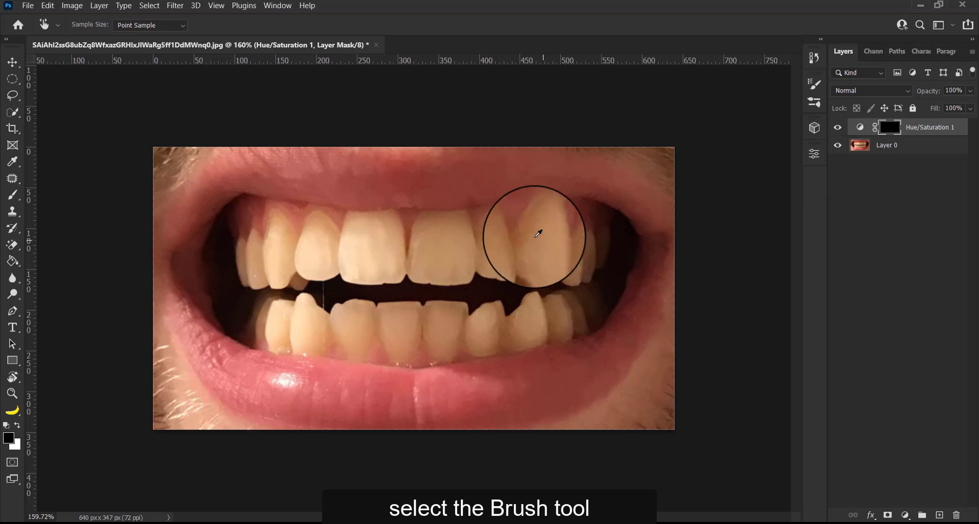
click(19, 428)
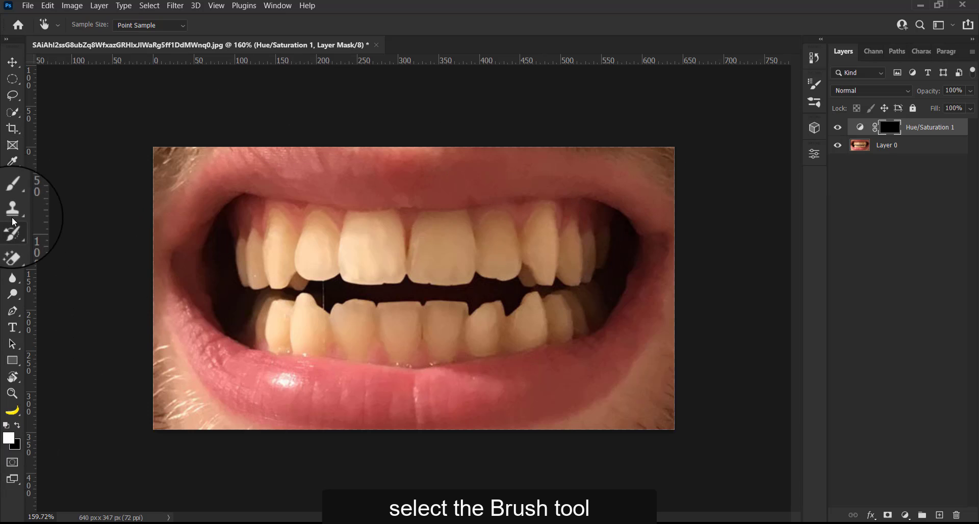
click(12, 194)
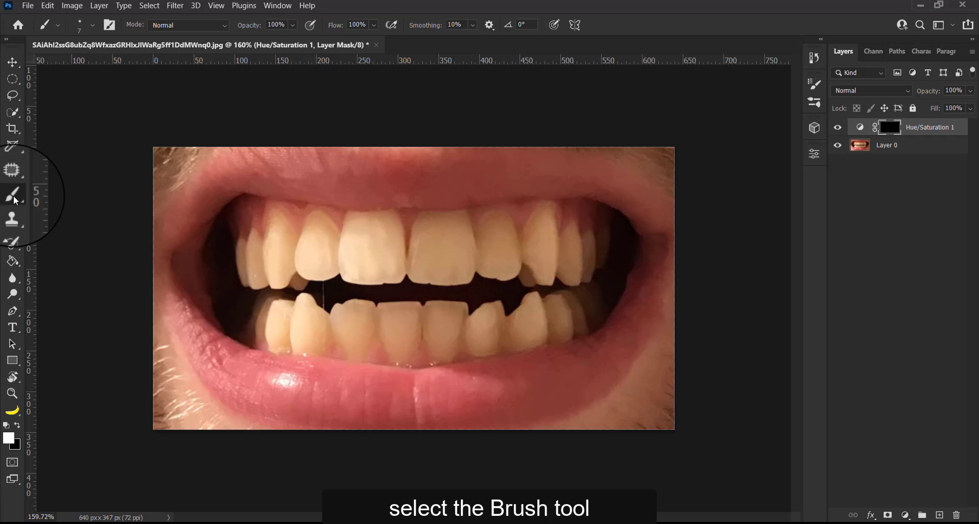
click(92, 24)
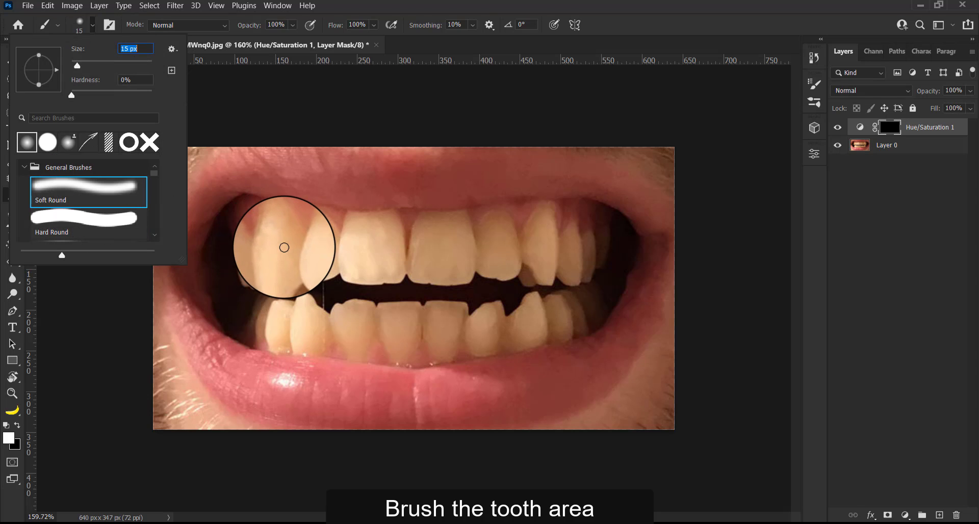
click(282, 248)
Paint white on the mask over the canine and adjacent incisor on the left side of the upper teeth
scroll(282, 249, up, 3)
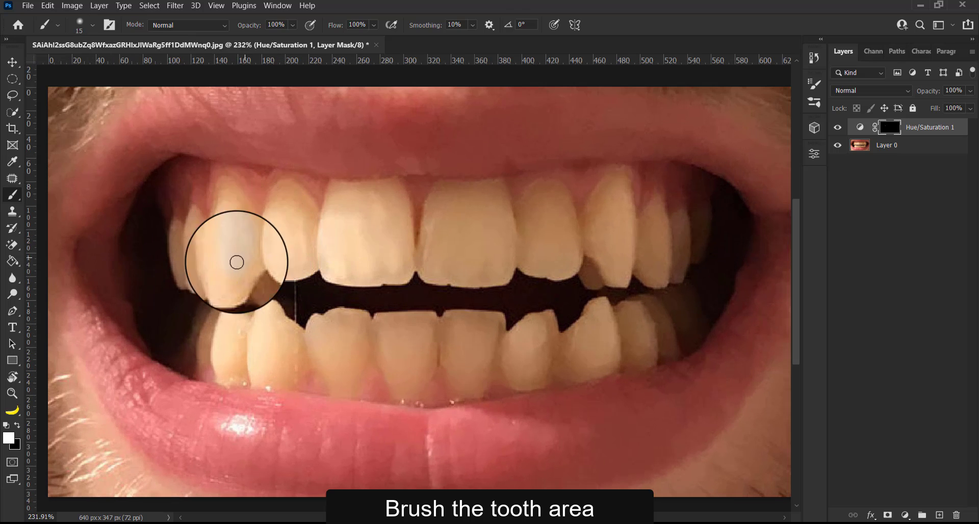
drag(224, 187, 224, 245)
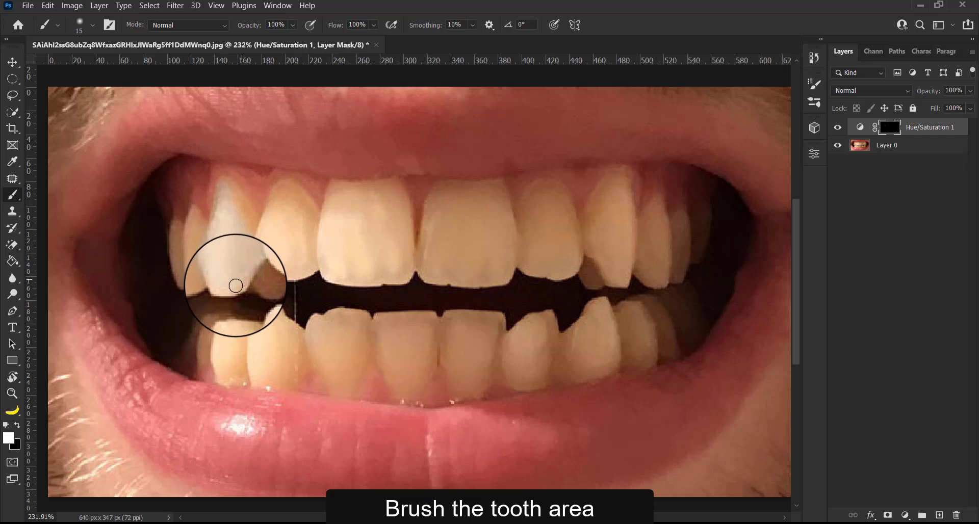
mouse_move(238, 199)
mouse_down()
mouse_move(225, 184)
mouse_move(238, 203)
mouse_up()
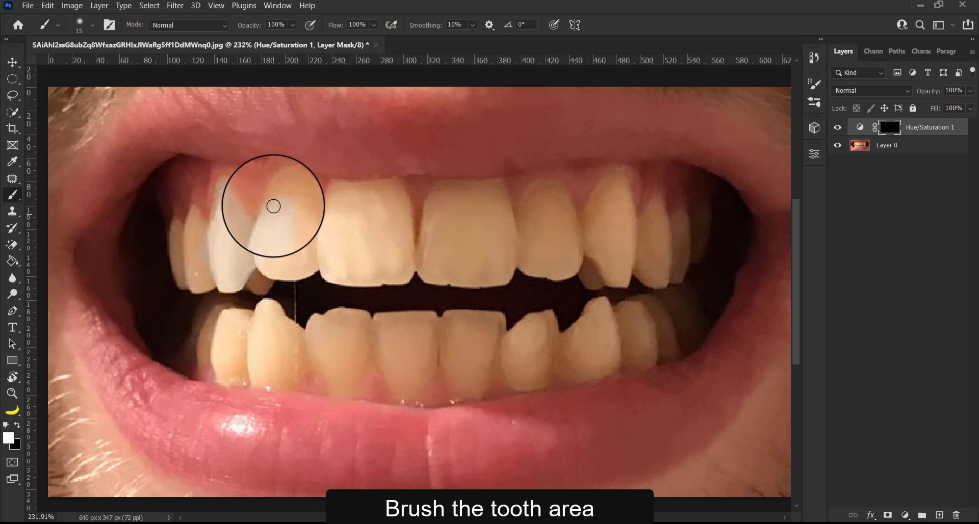
mouse_move(299, 200)
mouse_down()
mouse_move(313, 212)
mouse_move(308, 201)
mouse_move(305, 248)
mouse_up()
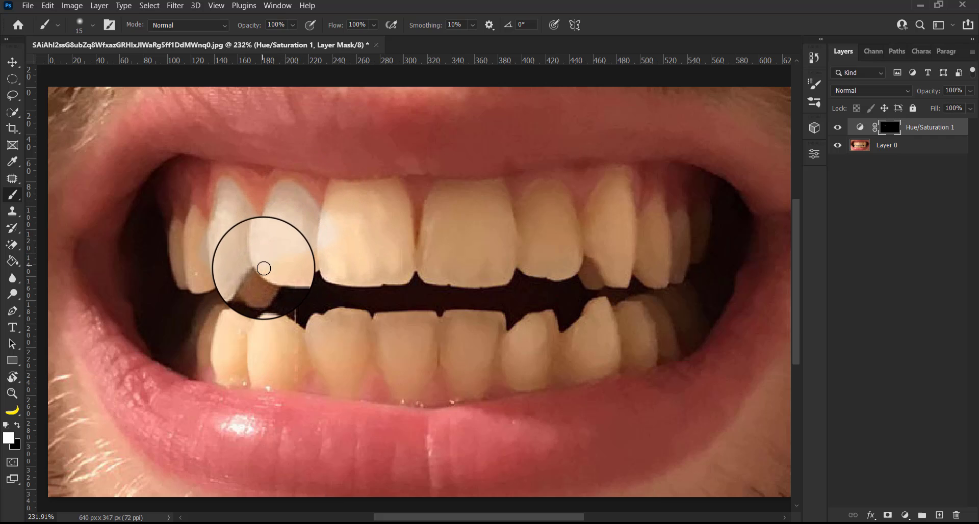
mouse_move(306, 272)
mouse_down()
mouse_move(339, 247)
mouse_move(290, 265)
mouse_move(303, 256)
mouse_move(253, 257)
mouse_move(204, 233)
mouse_up()
Paint the mask white across the remaining upper teeth, from the front incisors to the right back teeth, using a larger brush
scroll(203, 233, up, 4)
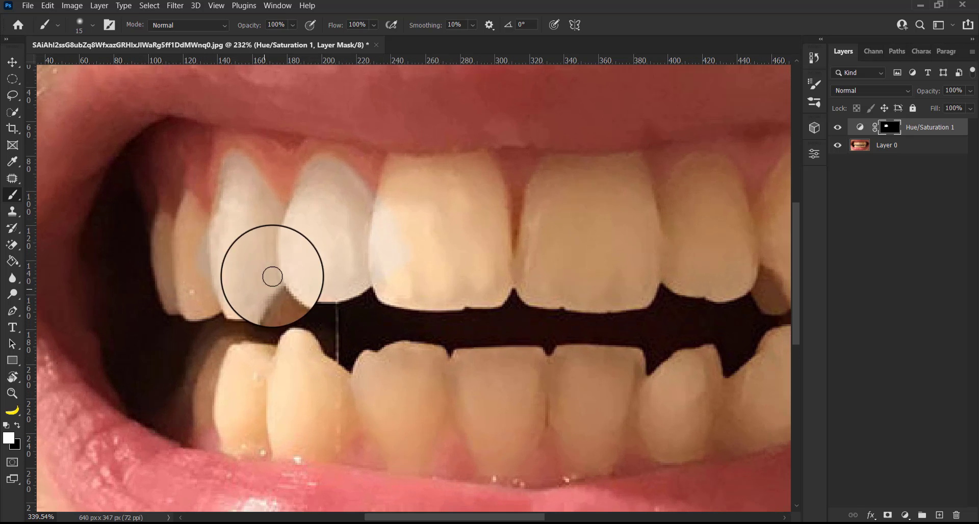
mouse_move(272, 276)
mouse_down()
mouse_move(278, 307)
mouse_move(291, 311)
mouse_move(276, 288)
mouse_move(299, 279)
mouse_move(197, 308)
mouse_move(199, 247)
mouse_move(161, 276)
mouse_move(396, 298)
mouse_move(516, 255)
mouse_move(454, 162)
mouse_move(376, 240)
mouse_move(437, 269)
mouse_move(479, 180)
mouse_move(520, 286)
mouse_move(649, 286)
mouse_move(529, 223)
mouse_move(589, 168)
mouse_move(656, 227)
mouse_move(658, 260)
mouse_up()
key(bracketright)
key(bracketright)
mouse_move(617, 225)
mouse_down()
mouse_move(712, 182)
mouse_move(710, 191)
mouse_up()
drag(520, 519, 594, 520)
mouse_move(512, 227)
mouse_down()
mouse_move(526, 257)
mouse_move(498, 177)
mouse_move(494, 278)
mouse_move(555, 228)
mouse_move(564, 277)
mouse_up()
Refine the mask around the right upper canine with a 9 px brush and paint over the right lower teeth
key(bracketleft)
key(bracketleft)
key(bracketleft)
key(bracketleft)
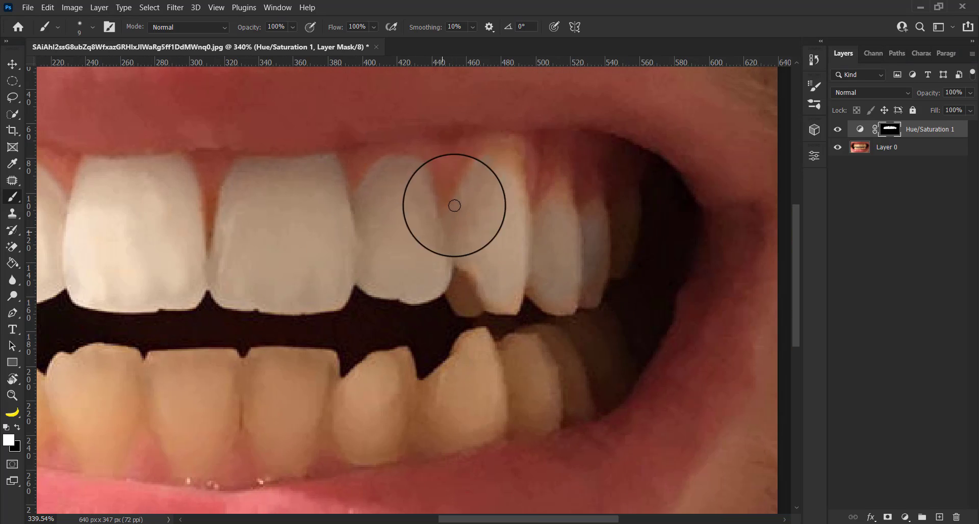
mouse_move(455, 206)
mouse_down()
mouse_move(518, 167)
mouse_move(501, 159)
mouse_move(533, 232)
mouse_move(542, 210)
mouse_move(569, 207)
mouse_move(560, 217)
mouse_move(595, 204)
mouse_move(605, 267)
mouse_move(624, 210)
mouse_move(635, 223)
mouse_move(611, 249)
mouse_move(626, 263)
mouse_move(580, 305)
mouse_move(541, 301)
mouse_move(575, 299)
mouse_move(593, 222)
mouse_move(584, 303)
mouse_move(521, 276)
mouse_move(560, 313)
mouse_move(464, 288)
mouse_move(526, 291)
mouse_move(489, 304)
mouse_move(517, 298)
mouse_move(453, 280)
mouse_move(466, 307)
mouse_move(456, 291)
mouse_move(469, 263)
mouse_move(471, 206)
mouse_move(479, 240)
mouse_move(585, 317)
mouse_move(562, 324)
mouse_move(597, 317)
mouse_move(622, 352)
mouse_move(604, 401)
mouse_move(558, 418)
mouse_move(582, 390)
mouse_move(599, 340)
mouse_move(623, 374)
mouse_move(598, 409)
mouse_move(512, 433)
mouse_move(553, 331)
mouse_move(518, 333)
mouse_move(504, 349)
mouse_move(483, 332)
mouse_move(411, 393)
mouse_move(536, 348)
mouse_move(520, 381)
mouse_move(567, 364)
mouse_move(466, 414)
mouse_move(539, 346)
mouse_move(448, 411)
mouse_move(469, 361)
mouse_move(421, 427)
mouse_move(488, 418)
mouse_move(385, 414)
mouse_move(335, 430)
mouse_move(410, 419)
mouse_move(353, 424)
mouse_move(378, 440)
mouse_move(371, 451)
mouse_move(346, 382)
mouse_move(402, 355)
mouse_move(415, 400)
mouse_up()
key(bracketright)
key(bracketright)
key(bracketright)
key(bracketright)
key(bracketleft)
key(bracketleft)
Paint the mask white over the middle and left lower teeth, using a 35 px brush and a 15 px brush
scroll(520, 415, left, 5)
key(bracketright)
key(bracketright)
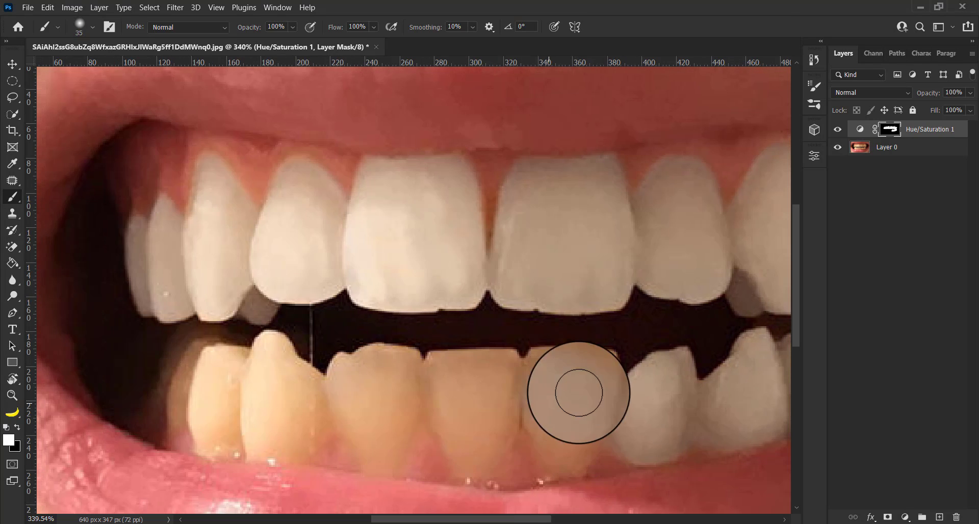
mouse_move(579, 393)
mouse_down()
mouse_move(540, 410)
mouse_move(431, 387)
mouse_move(471, 426)
mouse_move(381, 389)
mouse_move(386, 431)
mouse_move(281, 400)
mouse_up()
key(bracketleft)
key(bracketleft)
scroll(535, 510, left, 4)
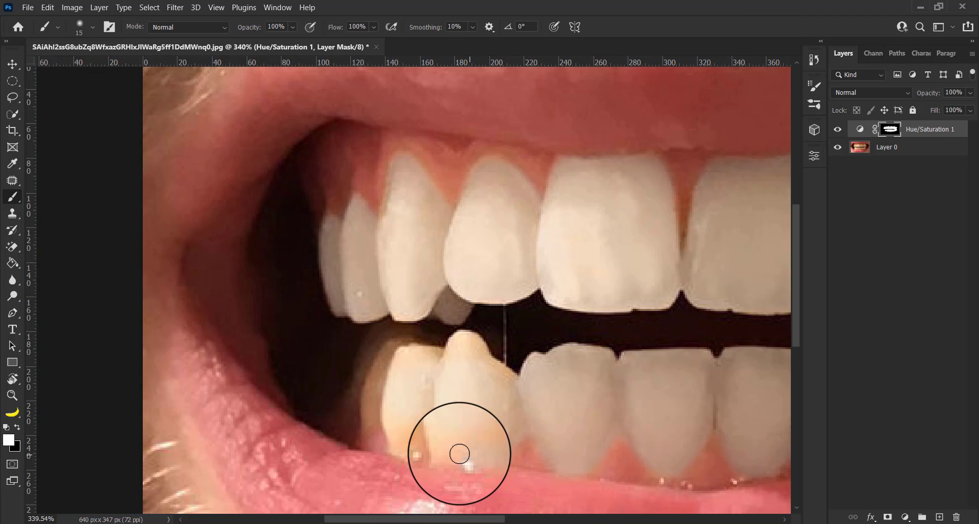
mouse_move(460, 454)
mouse_down()
mouse_move(459, 433)
mouse_move(485, 437)
mouse_move(425, 427)
mouse_move(437, 448)
mouse_move(411, 446)
mouse_move(387, 417)
mouse_move(397, 447)
mouse_move(439, 351)
mouse_move(411, 345)
mouse_move(464, 352)
mouse_move(467, 343)
mouse_move(524, 383)
mouse_move(496, 404)
mouse_move(490, 375)
mouse_move(398, 343)
mouse_move(422, 363)
mouse_move(367, 404)
mouse_move(387, 349)
mouse_move(368, 356)
mouse_move(353, 398)
mouse_move(388, 345)
mouse_move(369, 408)
mouse_up()
Toggle the Hue/Saturation layer's visibility off and on to compare the whole image before and after whitening
scroll(392, 234, down, 8)
click(13, 65)
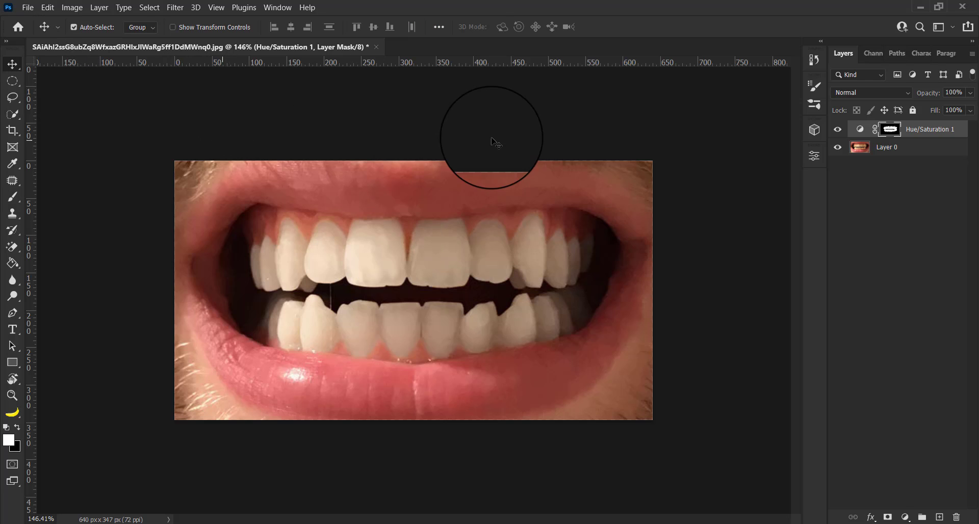
click(838, 130)
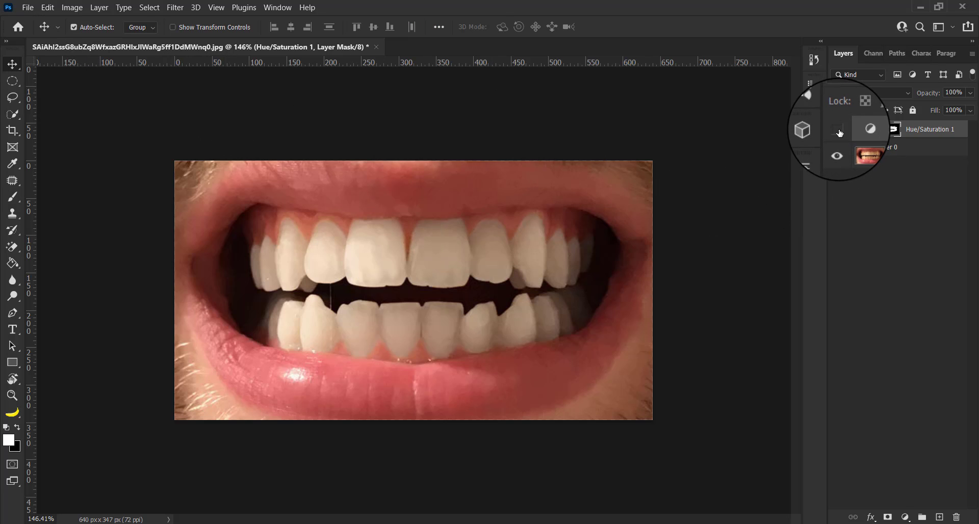
click(839, 131)
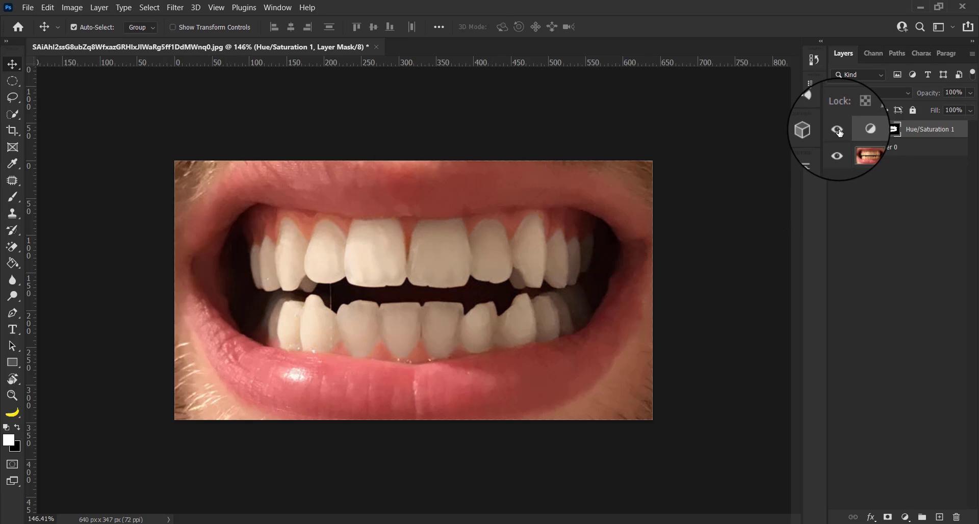